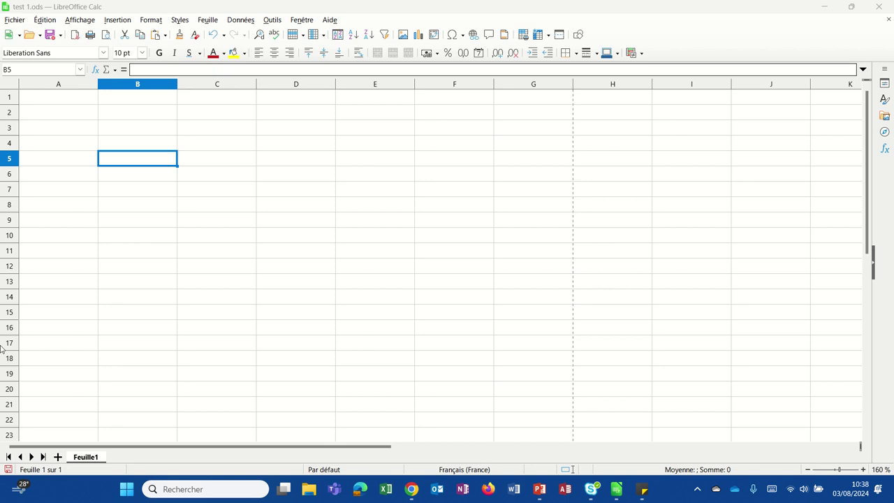
Enter Produit 1 and Produit 2 in B5:B6 and extend the series down to Produit 5 in B9.
left_click(159, 167)
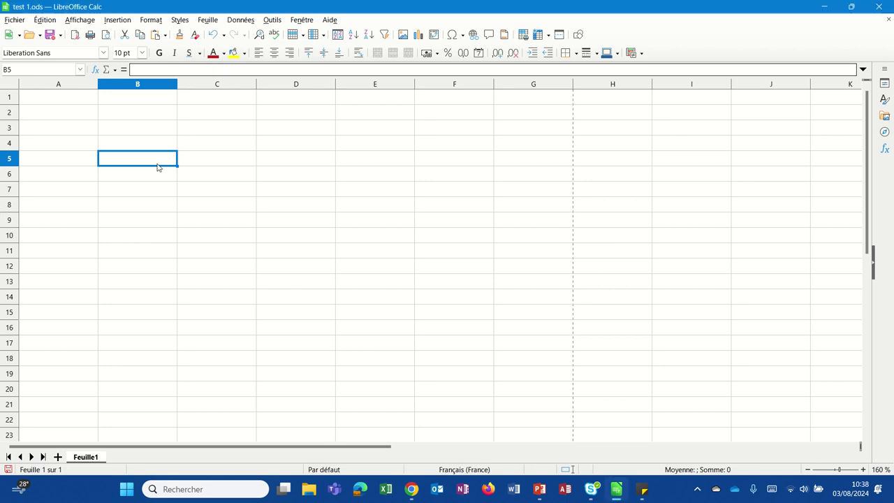
type("Pr")
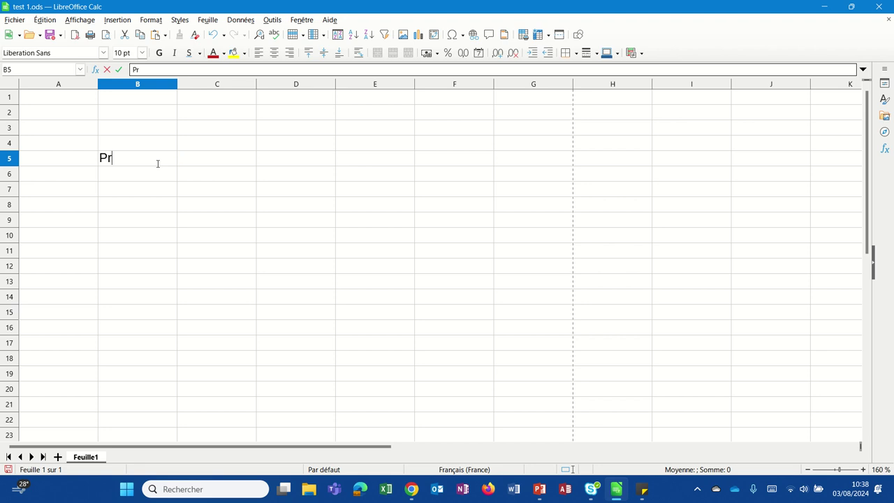
type("oduit 1")
key("Return")
type("Produit 2")
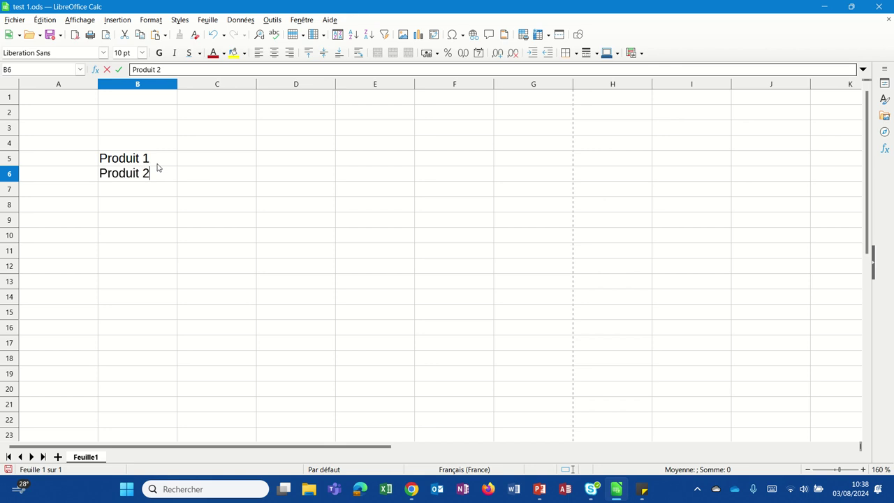
key("Return")
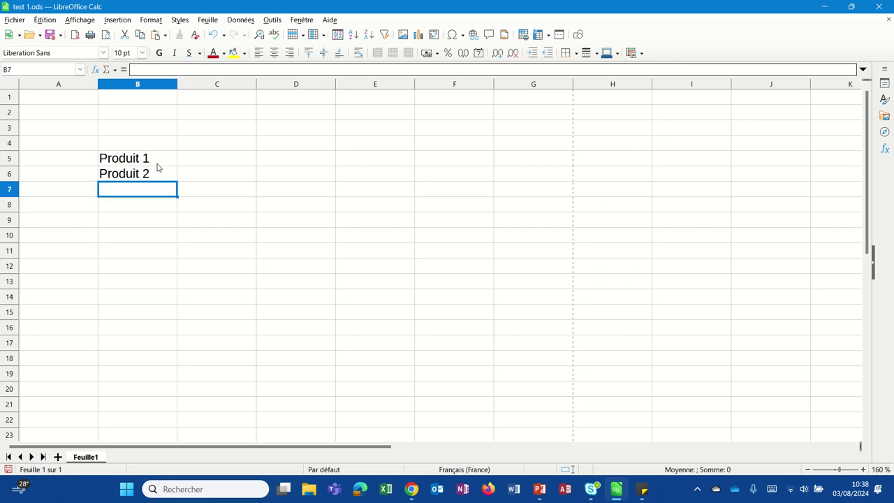
left_click_drag(158, 163, 169, 227)
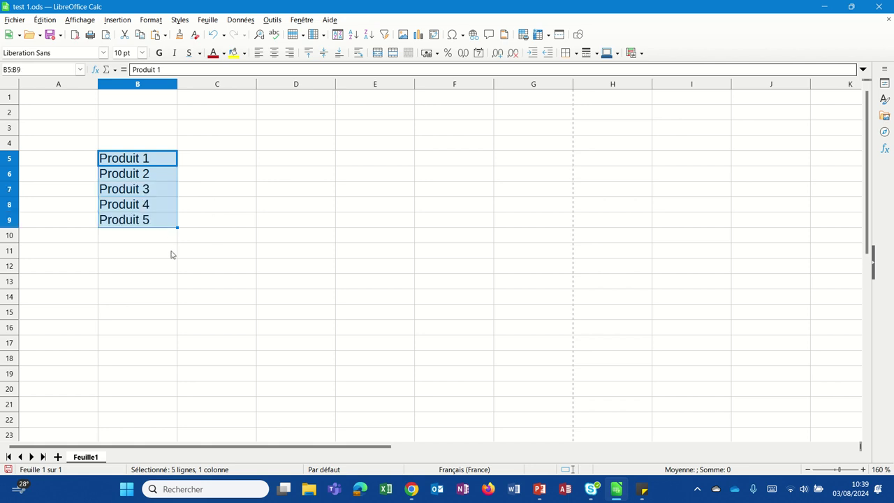
Enter 15 and 30 in C5:C6 and extend the series down to 75 in C9.
left_click(222, 157)
type("15")
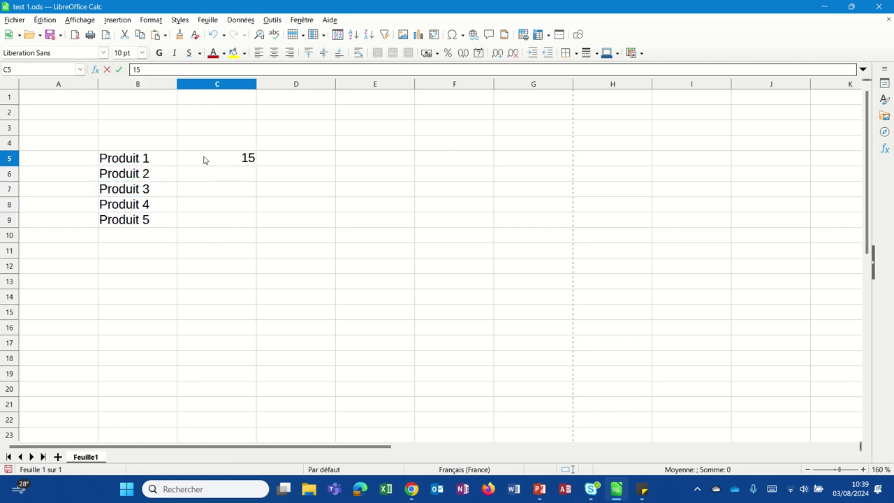
key("Return")
type("30")
key("Return")
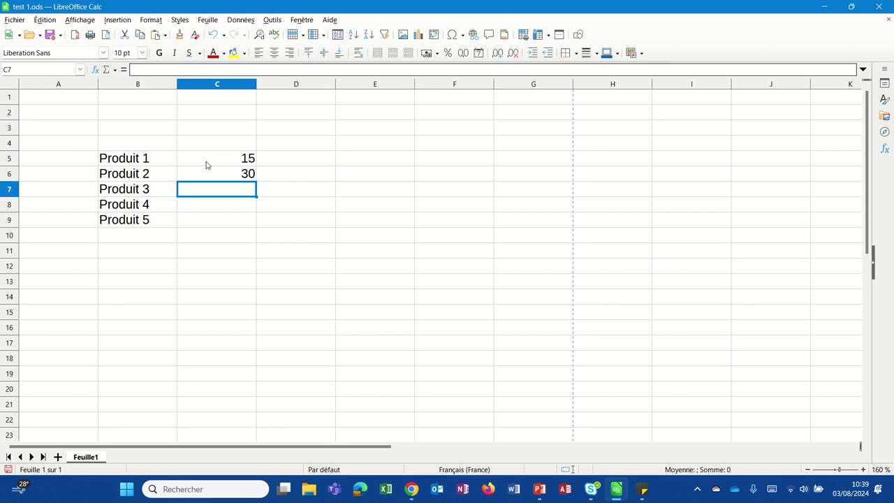
left_click_drag(205, 165, 251, 224)
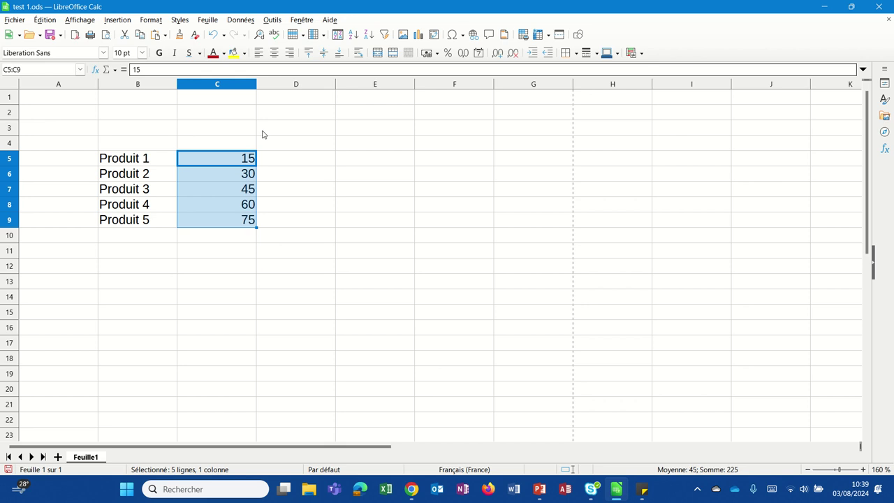
left_click(278, 283)
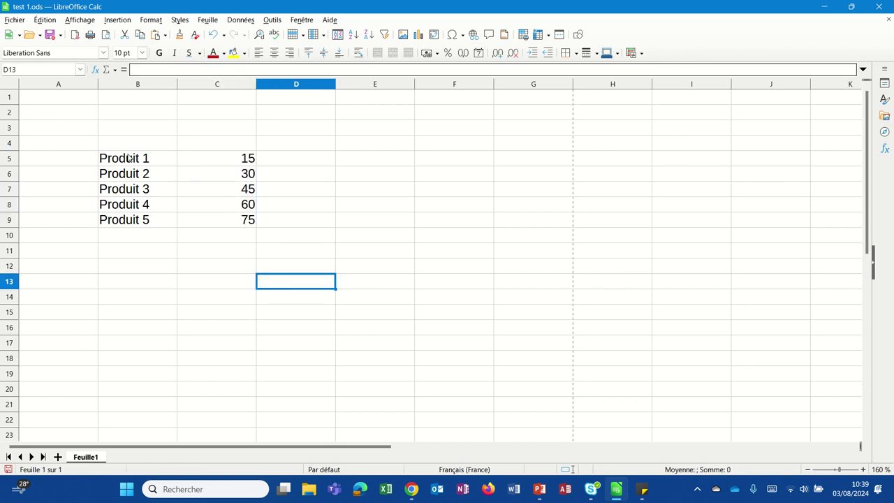
Copy the product table in B5:C9 and paste it starting at cell G5.
left_click_drag(136, 158, 207, 221)
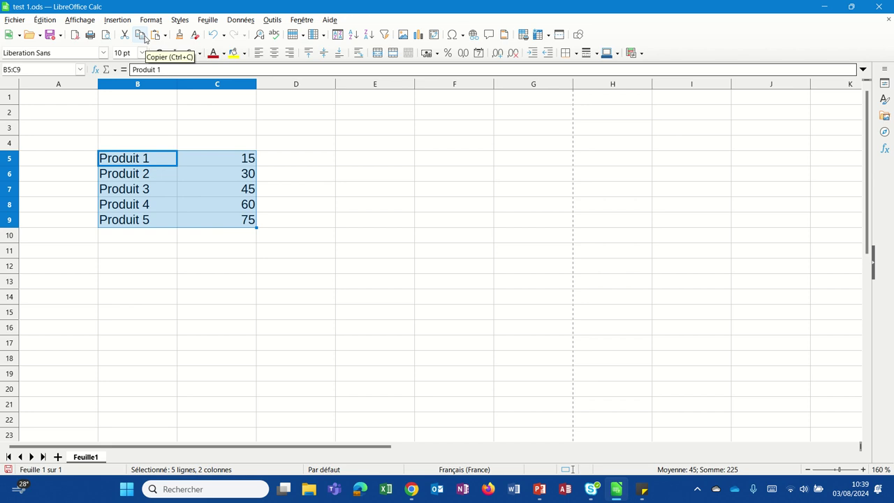
key("ctrl+c")
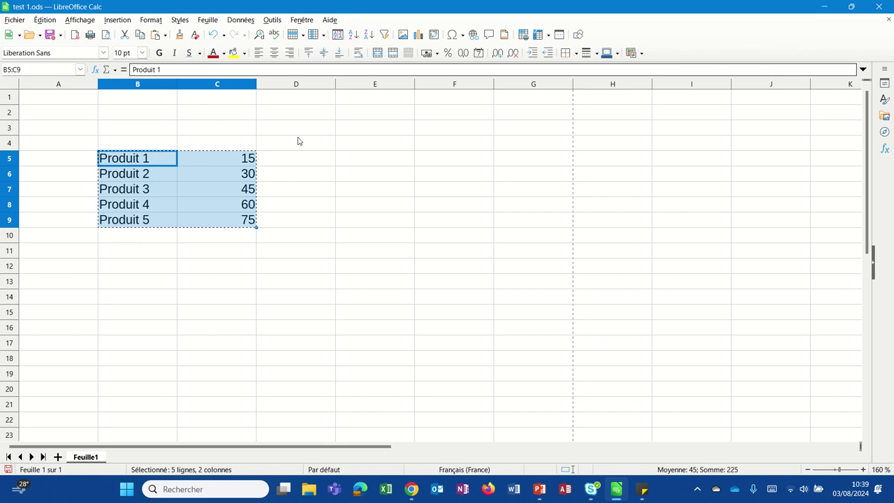
left_click(535, 164)
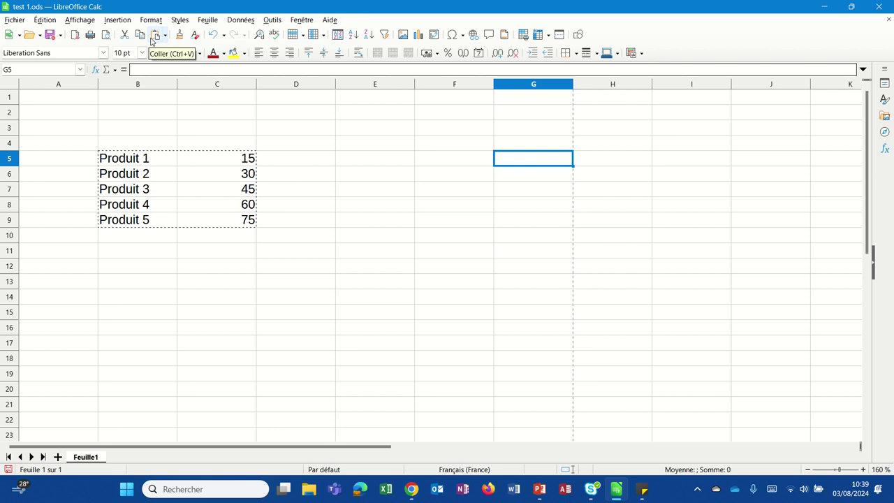
right_click(506, 166)
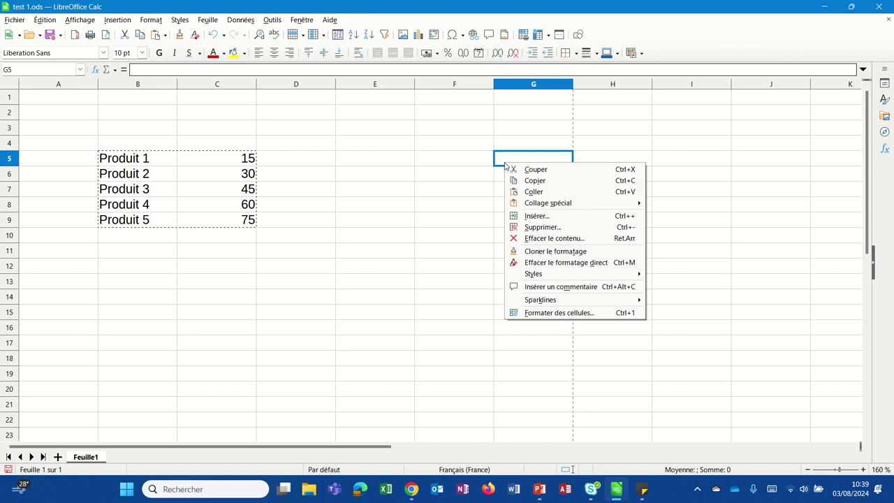
left_click(517, 192)
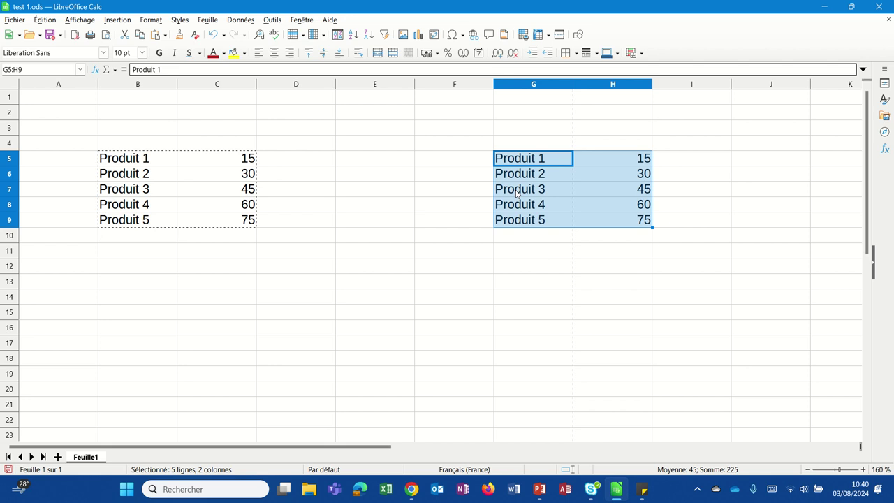
Clear the contents of the pasted table in G5:H9.
key("Delete")
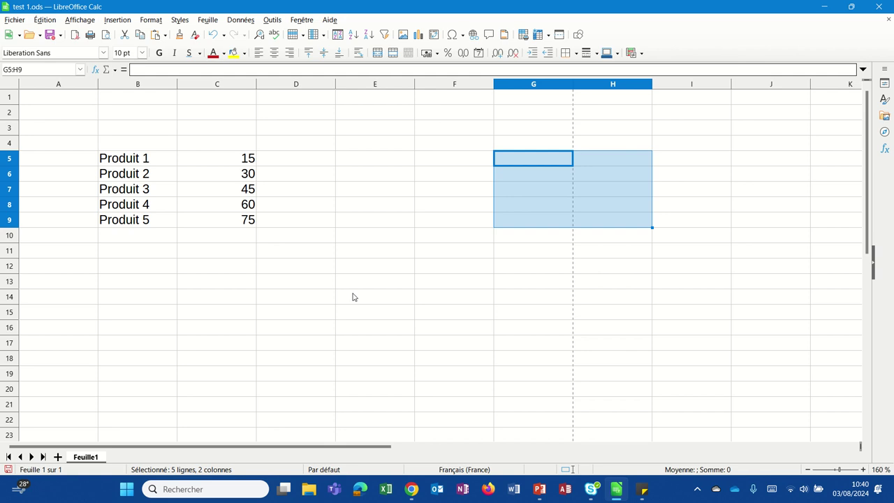
left_click(275, 344)
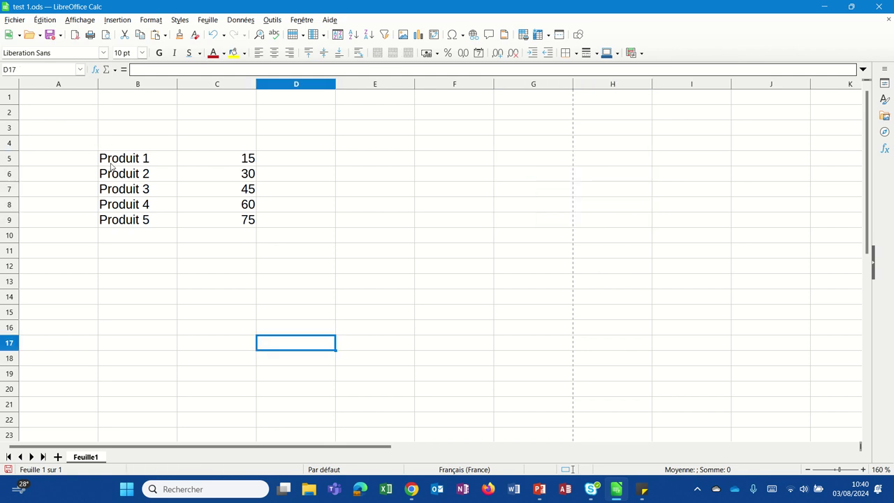
Cut the product table in B5:C9 and paste it starting at cell G9.
left_click_drag(112, 167, 253, 223)
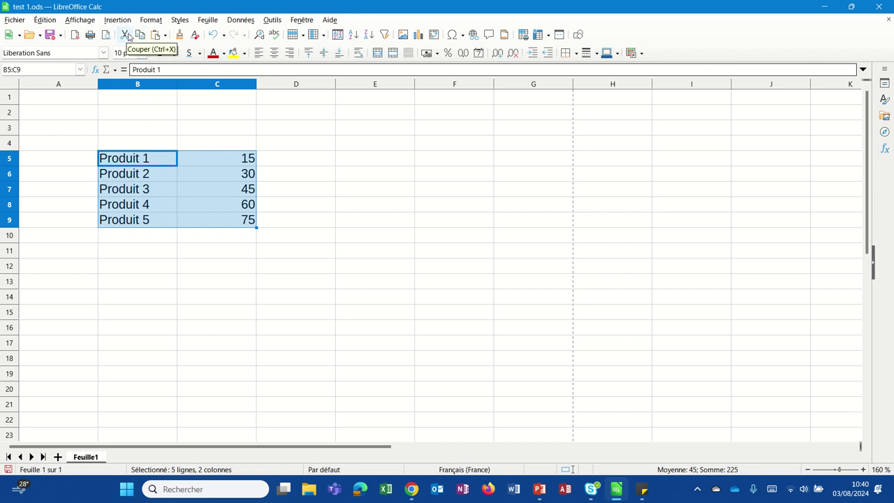
right_click(143, 193)
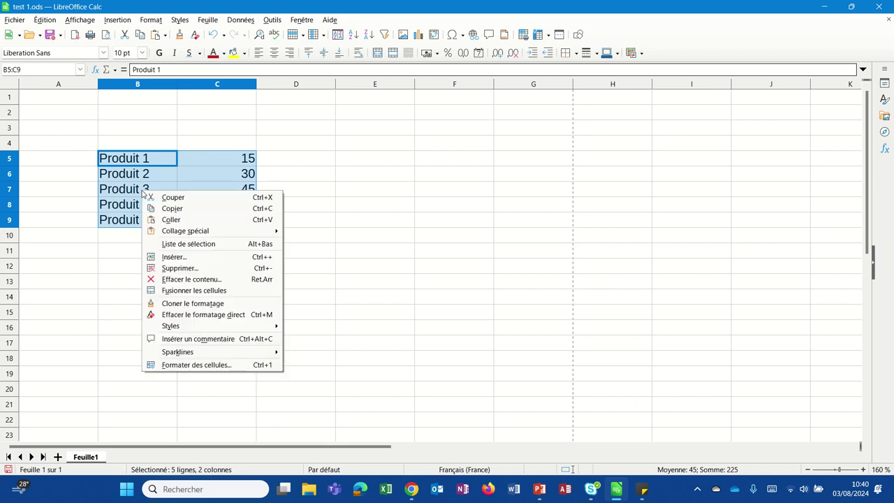
left_click(155, 196)
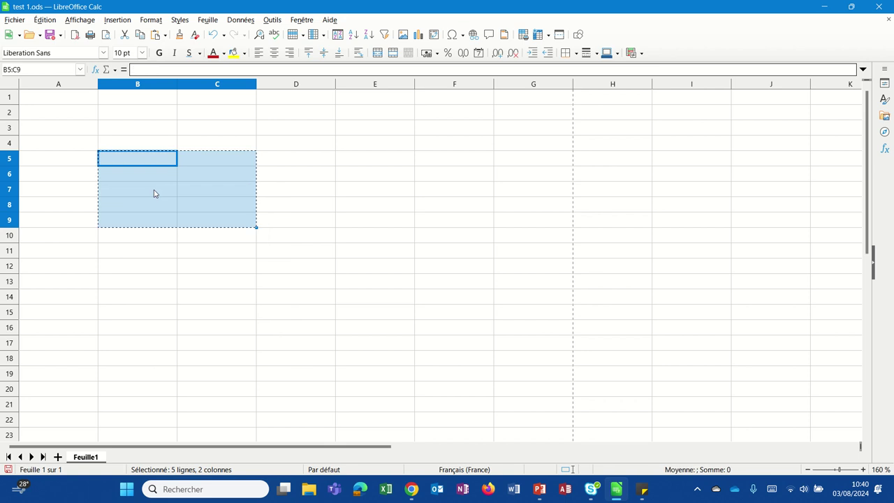
left_click(528, 226)
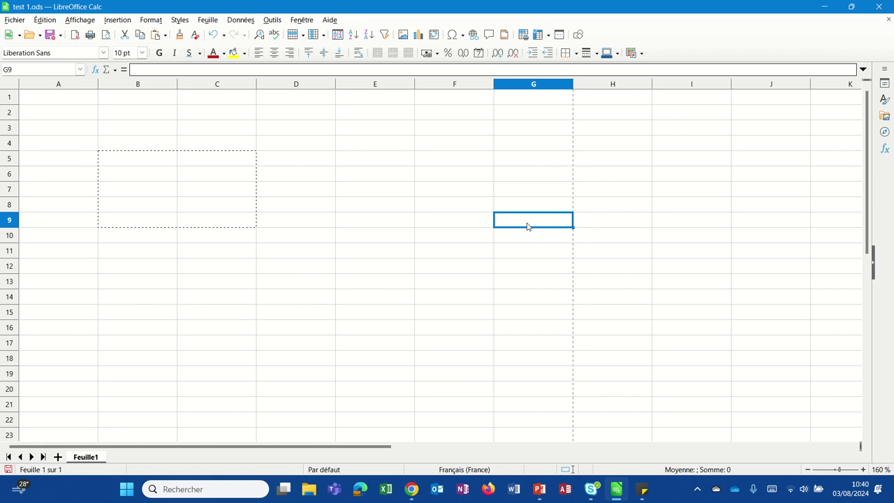
right_click(528, 226)
left_click(544, 252)
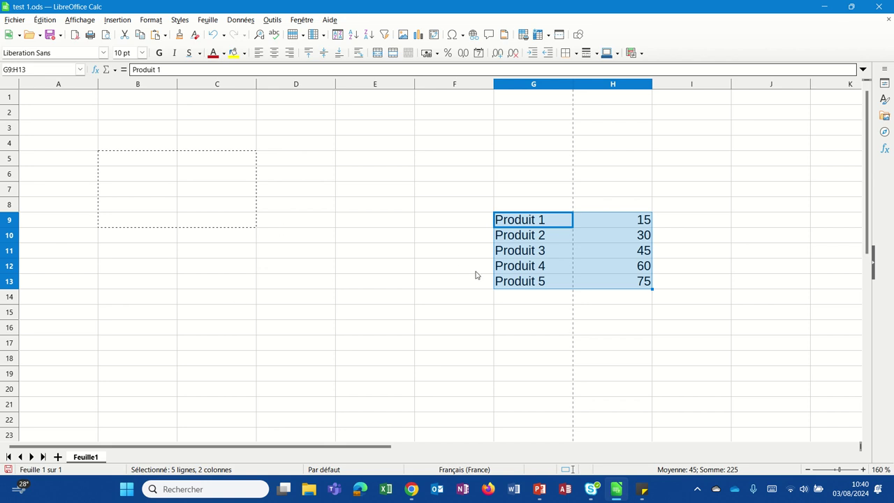
Undo the paste and the cut of the product table.
key("ctrl+z")
key("ctrl+z")
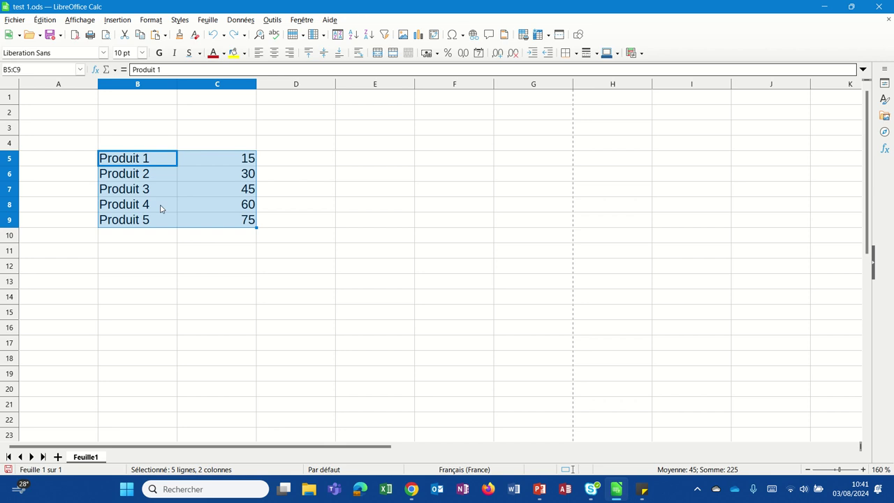
Copy the values in C5:C9 and paste them starting at cell C12.
key("ctrl+c")
left_click(176, 323)
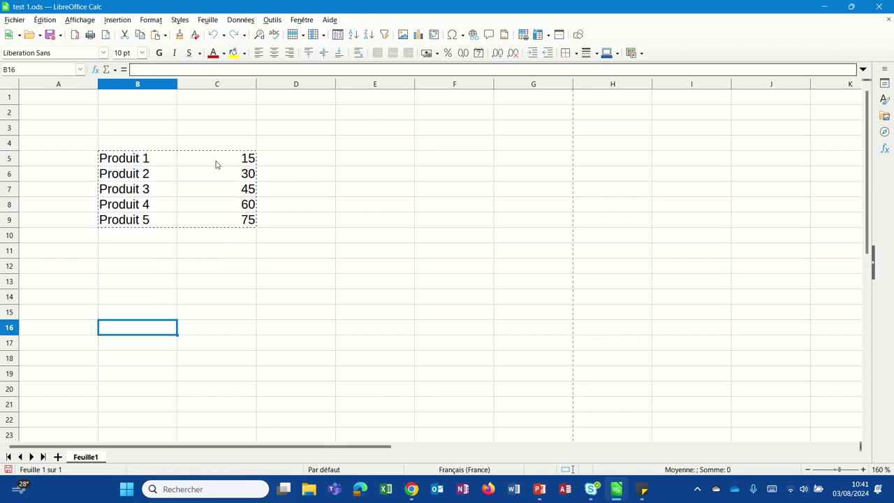
left_click_drag(214, 160, 213, 222)
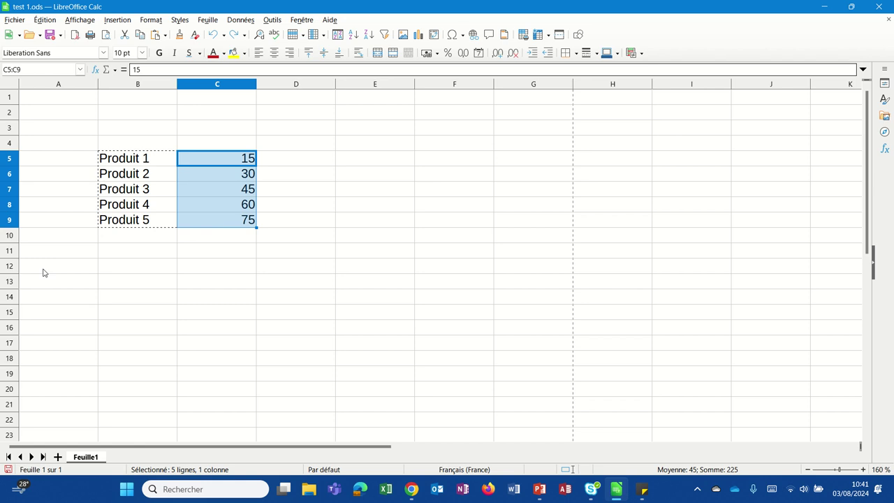
key("ctrl+c")
left_click(189, 273)
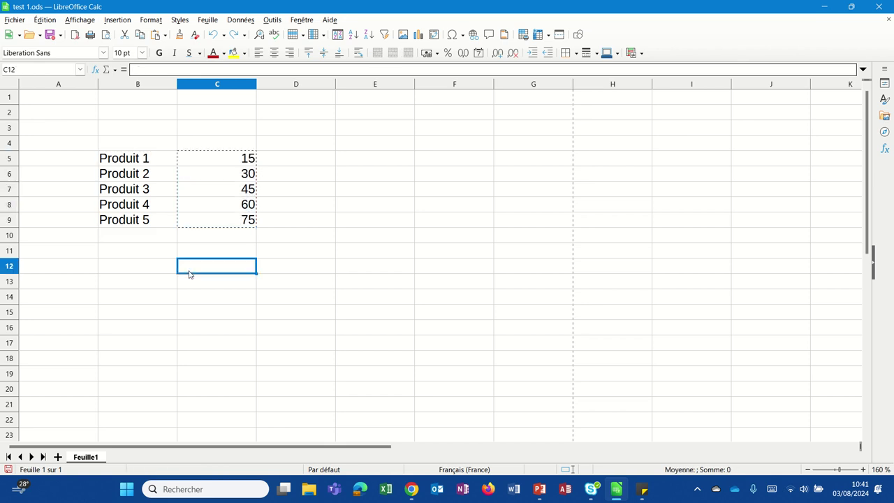
key("ctrl+v")
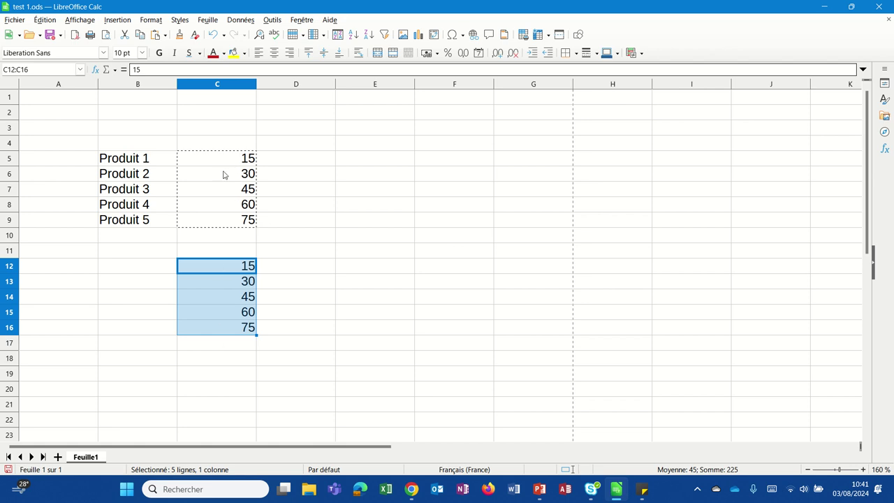
Enter 10 in D5 and extend the series down to 14 in D9.
left_click(278, 162)
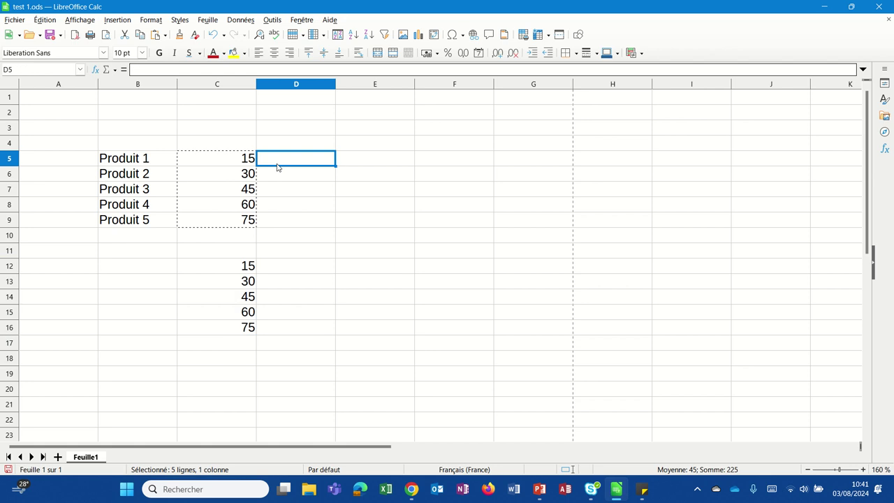
type("10")
key("Return")
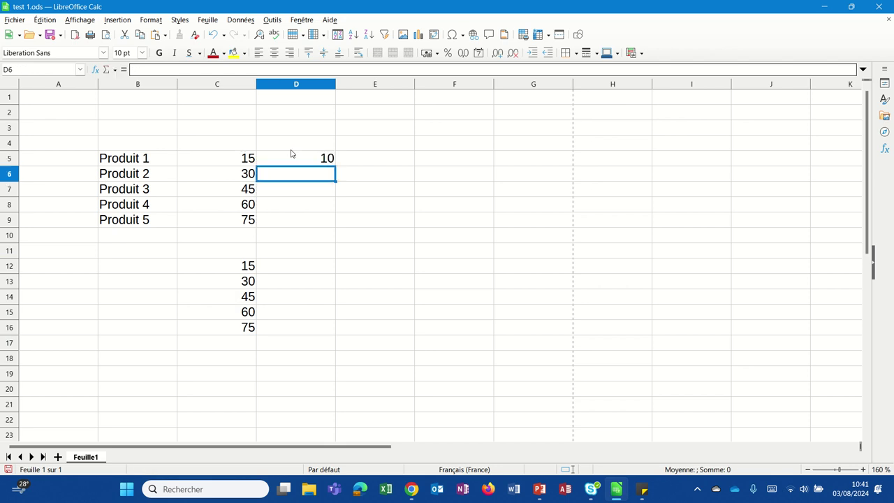
left_click(291, 155)
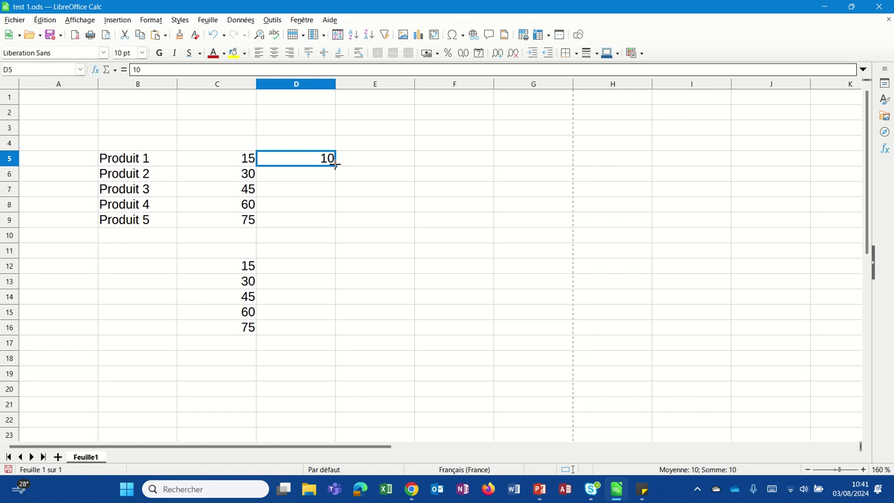
left_click_drag(335, 165, 338, 225)
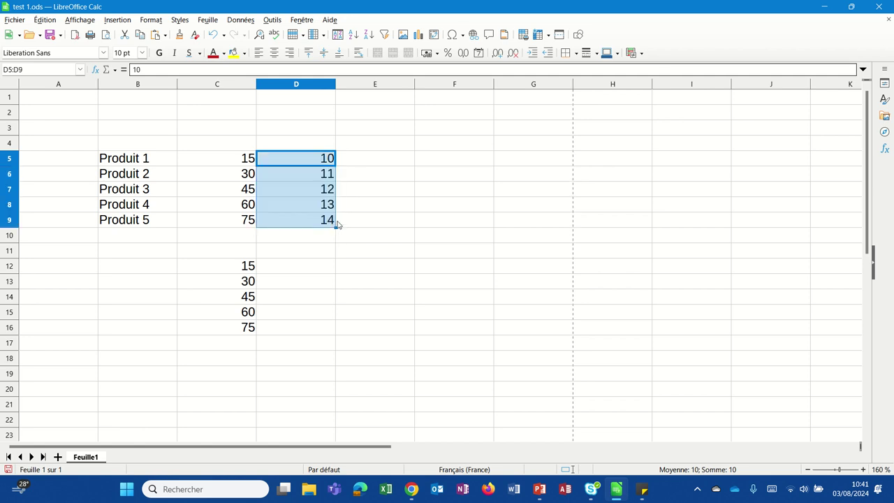
Enter the formula =C5*D5 in E5 to multiply the two values for Produit 1.
left_click(364, 163)
type("=")
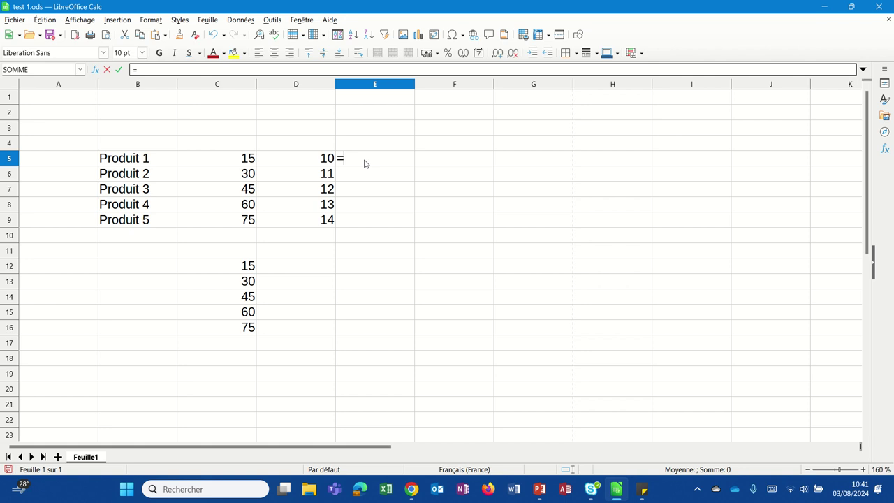
left_click(248, 160)
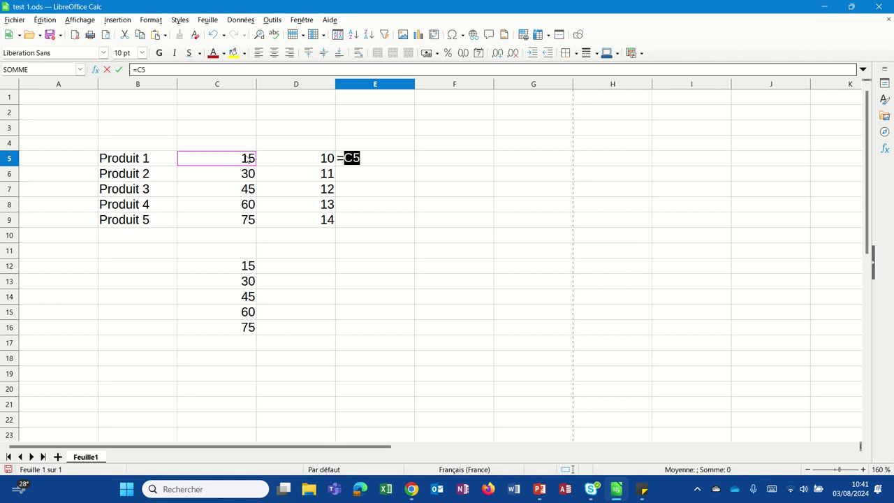
type("*")
left_click(283, 158)
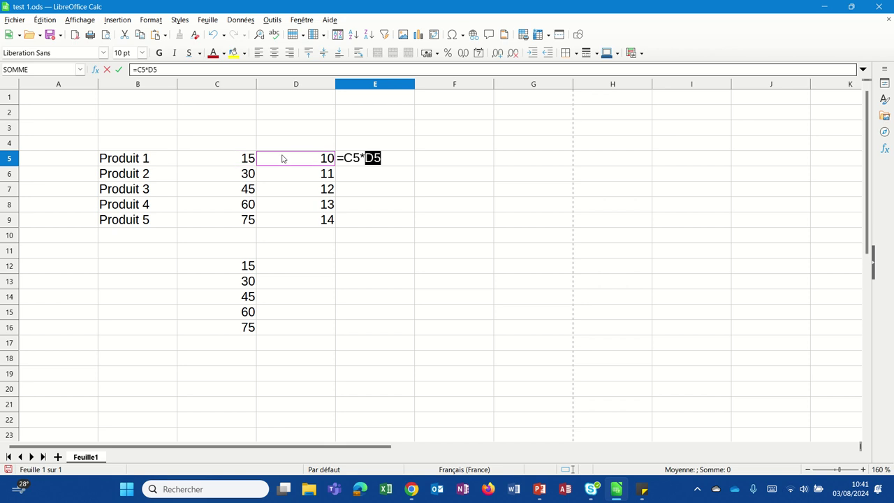
key("Return")
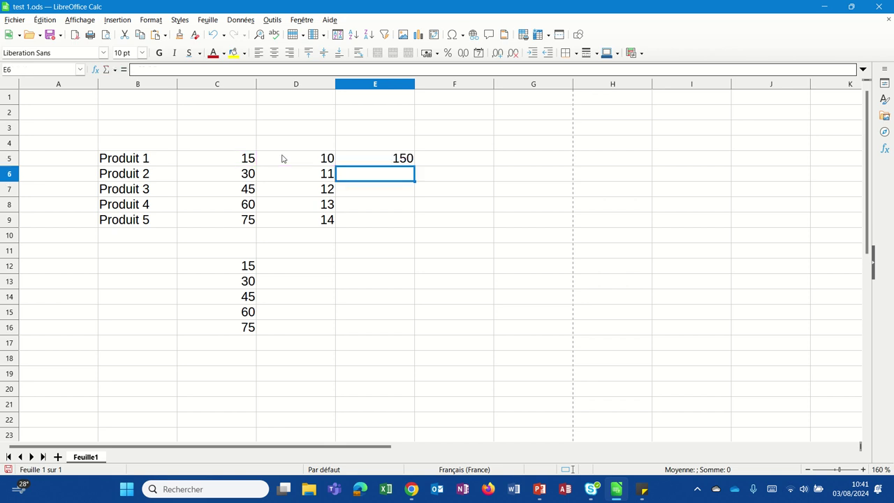
Enter the column headers prix in C4 and qté in D4.
left_click(238, 147)
type("prix")
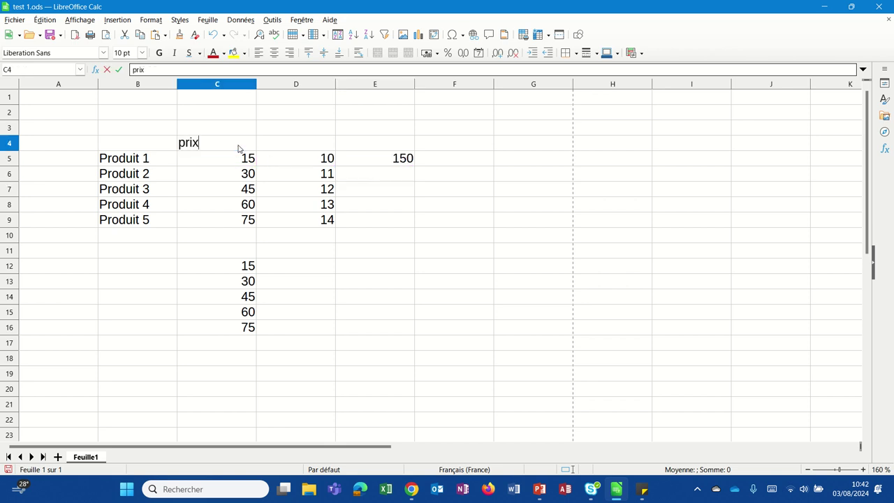
key("Tab")
type("qté")
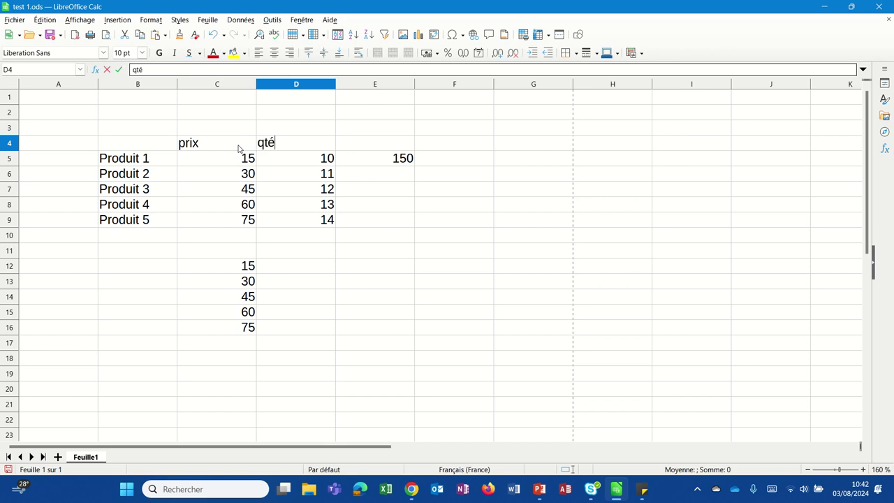
key("Return")
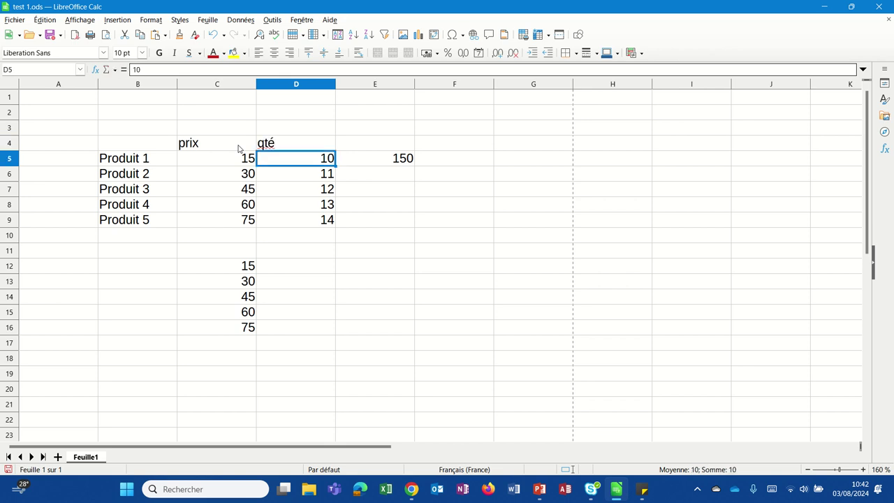
Fill the formula in E5 down to E9 and paste a copy of E5:E9 starting at C19.
left_click(352, 162)
left_click_drag(414, 165, 403, 228)
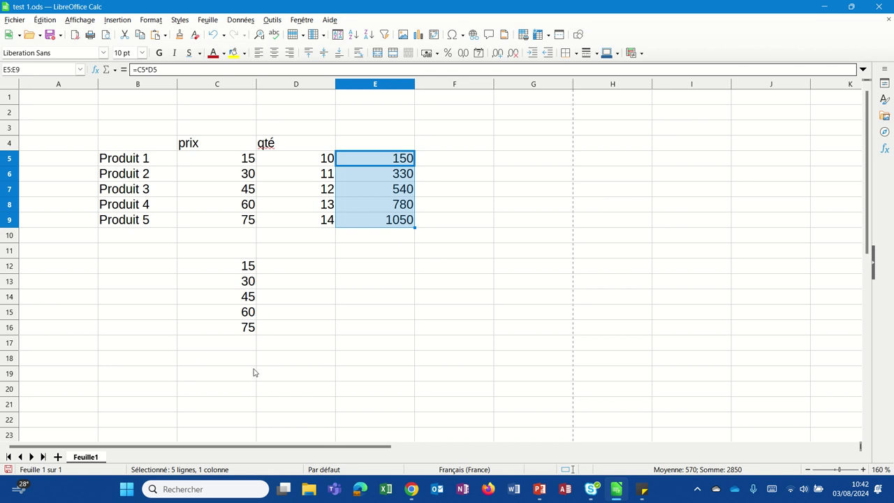
key("ctrl+c")
left_click(251, 374)
key("ctrl+v")
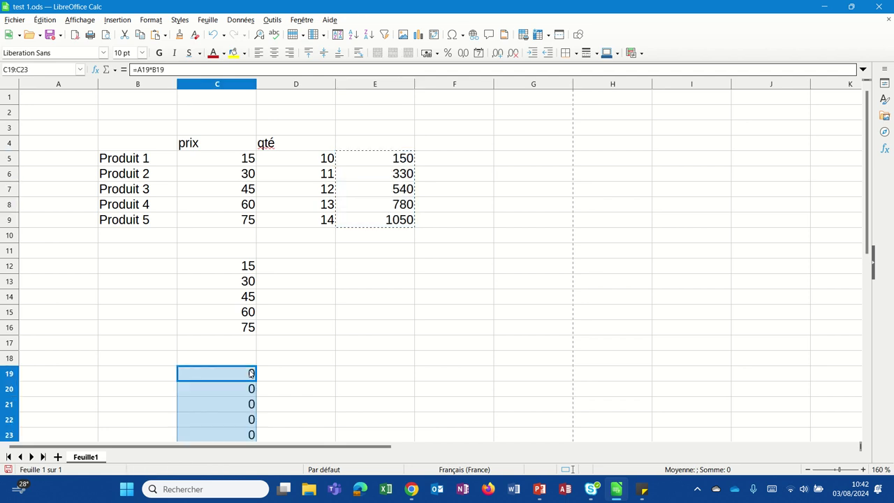
scroll(257, 426, "down", 2)
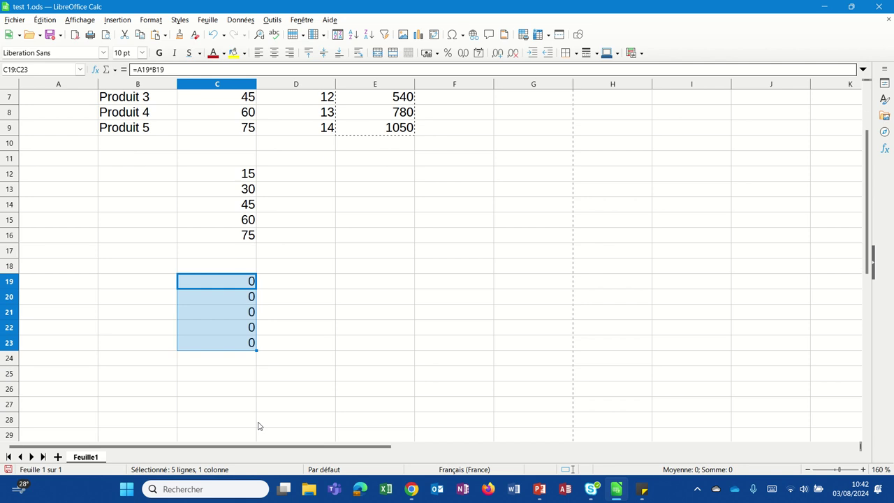
scroll(257, 425, "up", 1)
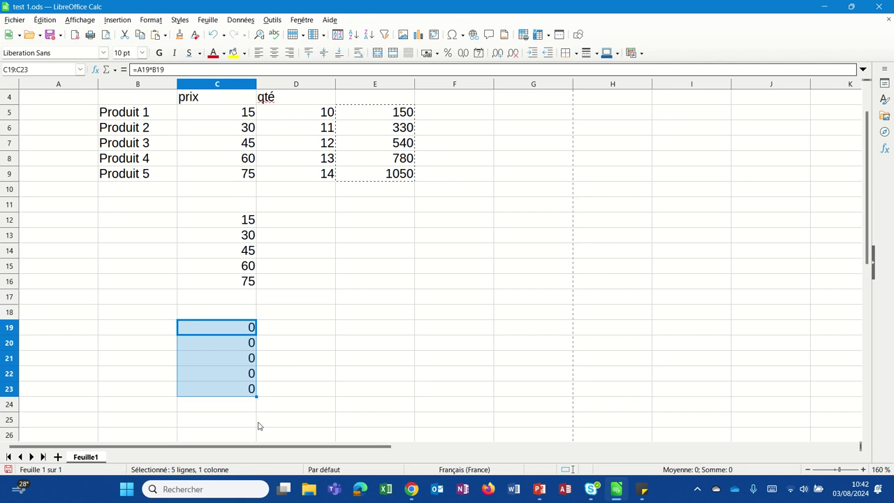
Paste a copy of the E5:E9 formulas starting at A12 and check the formulas in E5, E6 and C19.
left_click(50, 318)
scroll(403, 117, "up", 1)
left_click(395, 159)
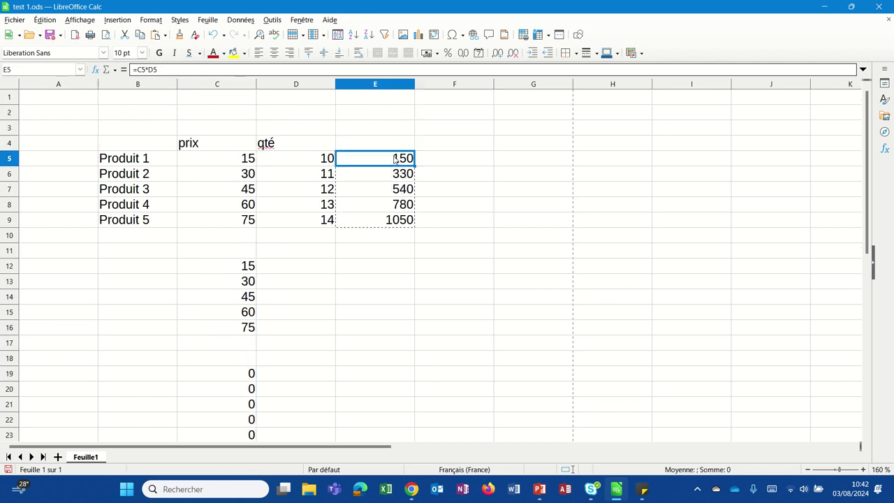
left_click_drag(395, 160, 392, 219)
key("ctrl+c")
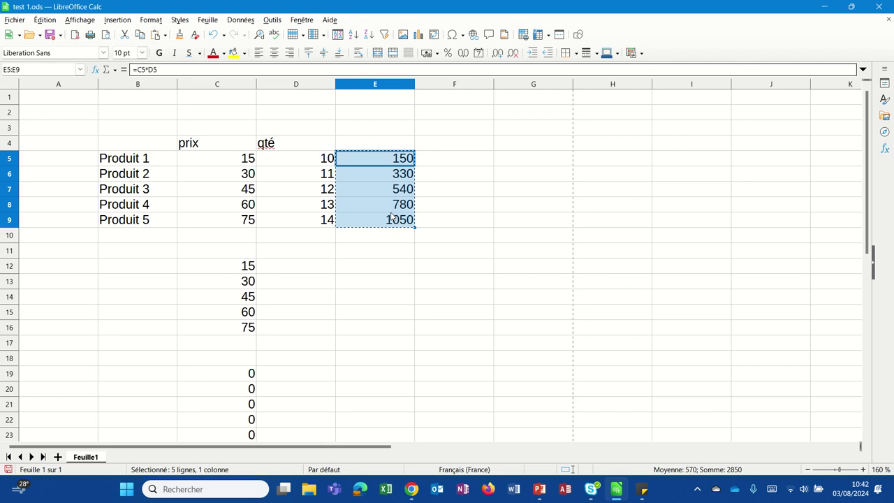
left_click(35, 272)
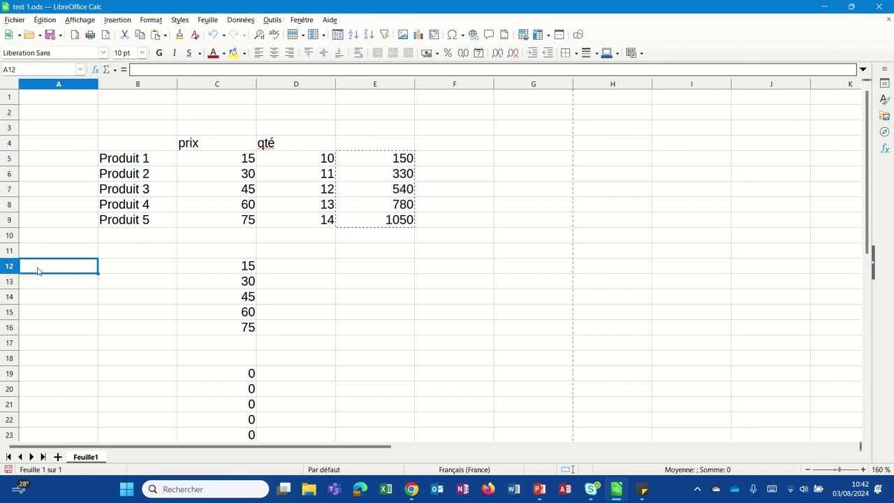
key("ctrl+v")
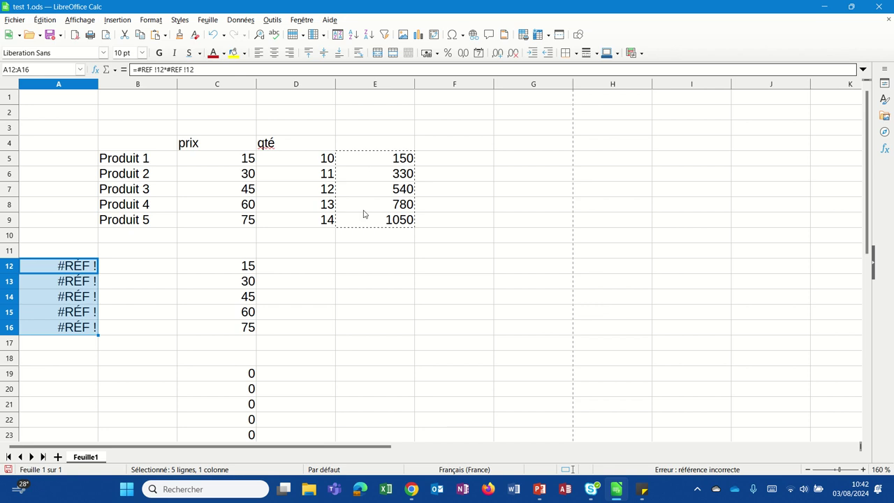
left_click(379, 164)
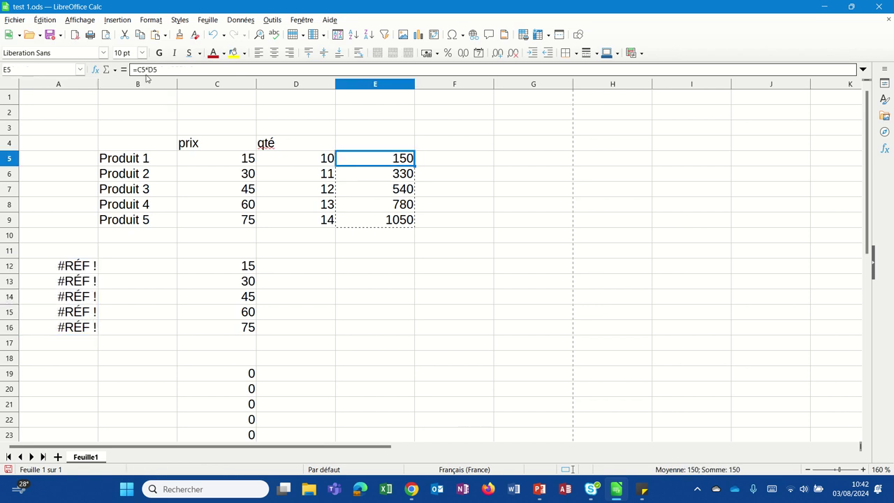
left_click(379, 180)
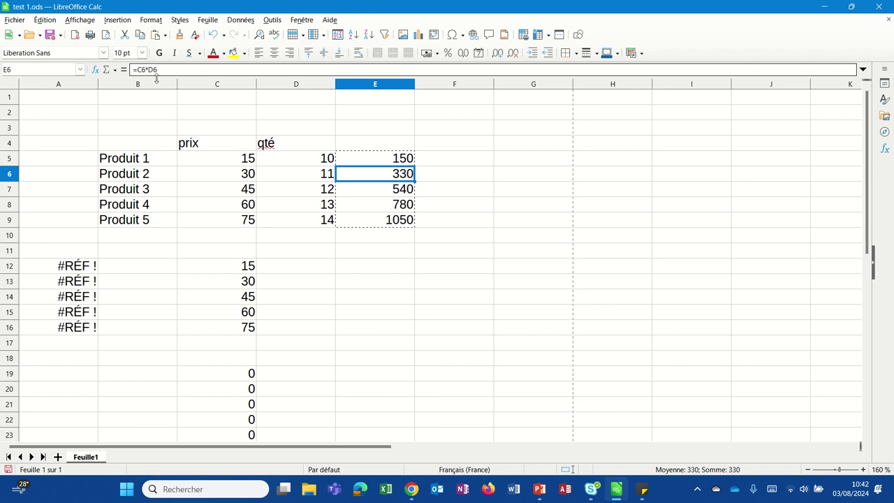
left_click(237, 381)
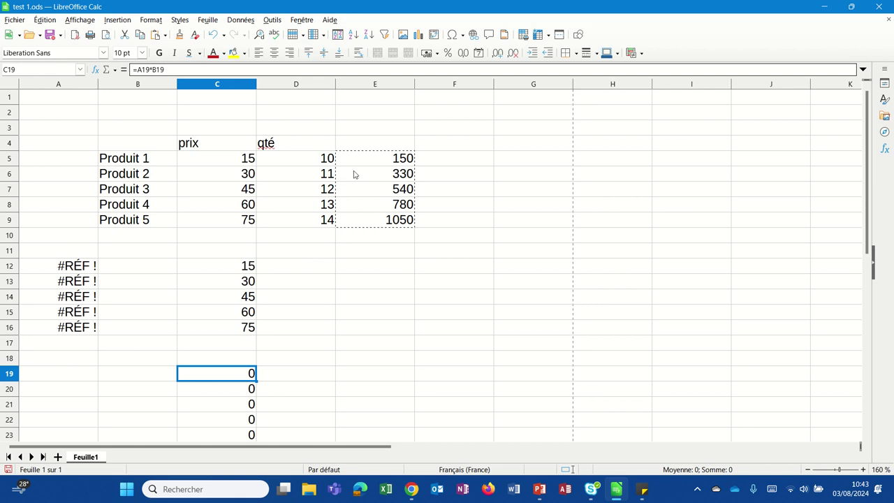
Copy E5:E9 and paste it starting at H16 with Paste Special, using the values-only preset (Valeurs uniquement).
left_click(365, 149)
left_click(364, 165)
left_click_drag(364, 164, 364, 230)
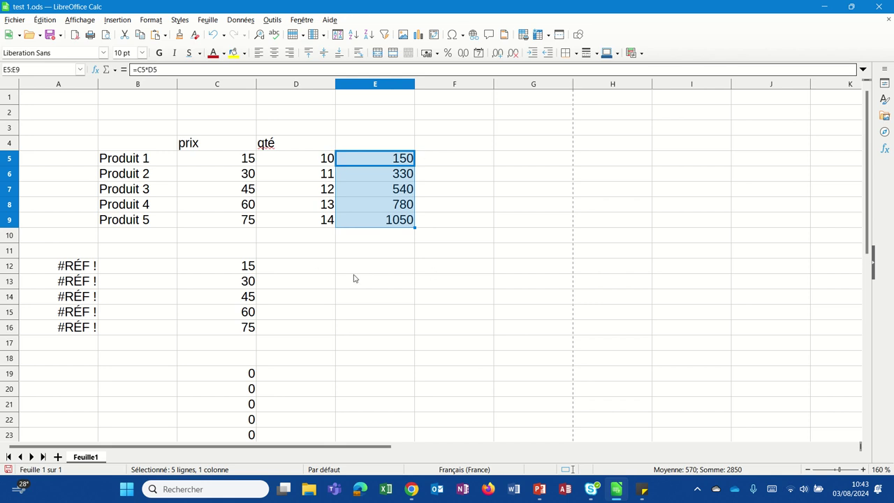
key("ctrl+c")
left_click(608, 332)
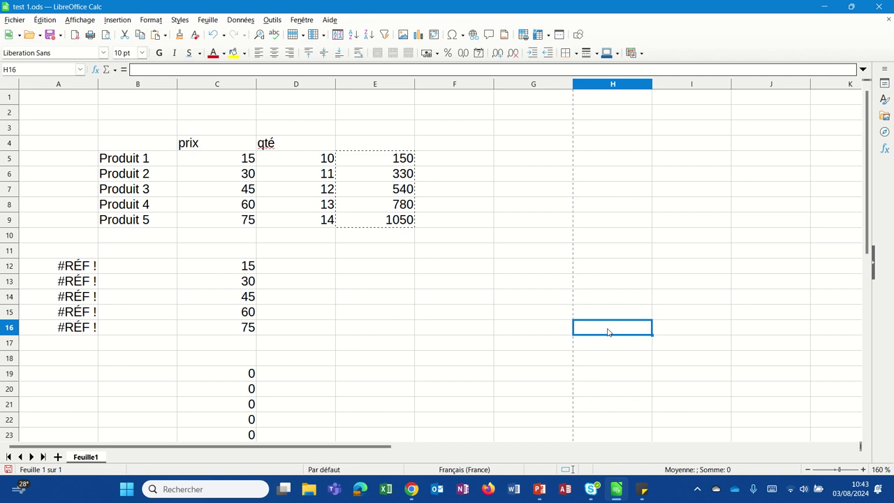
left_click(165, 36)
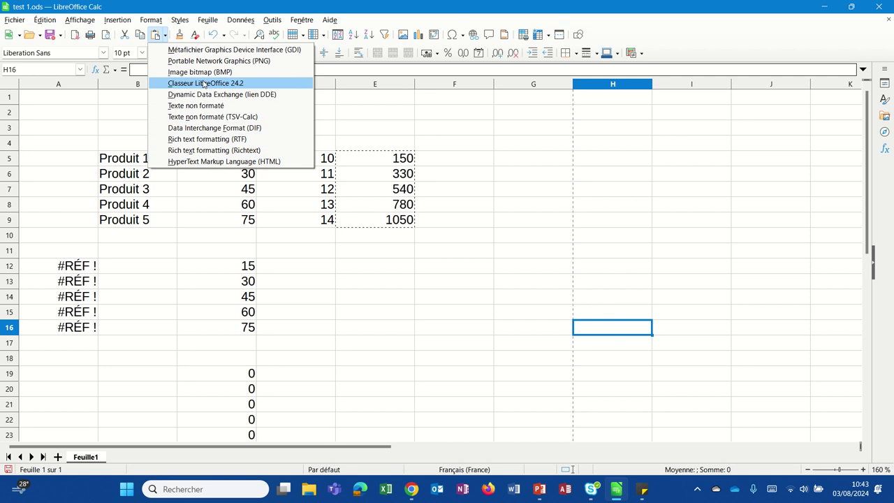
left_click(626, 334)
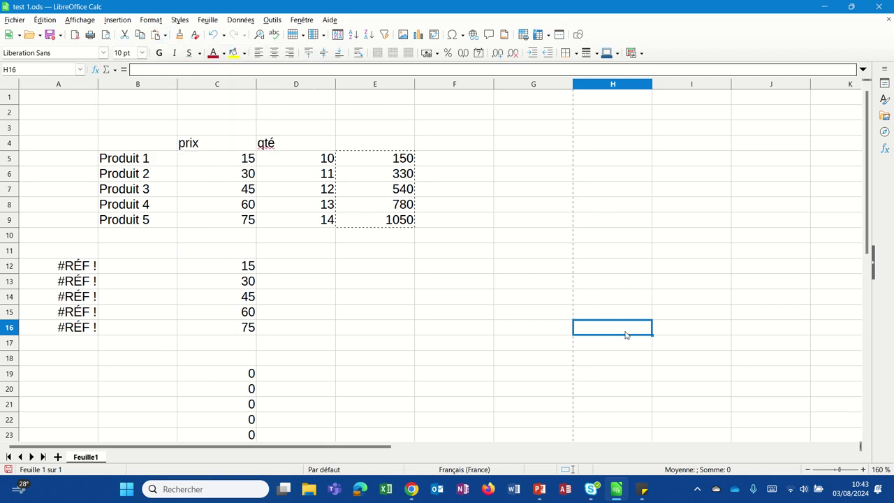
right_click(624, 332)
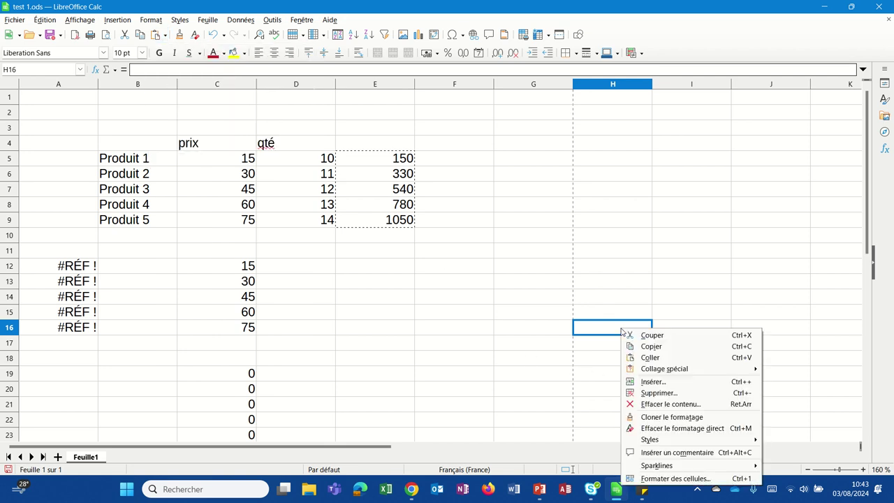
mouse_move(651, 368)
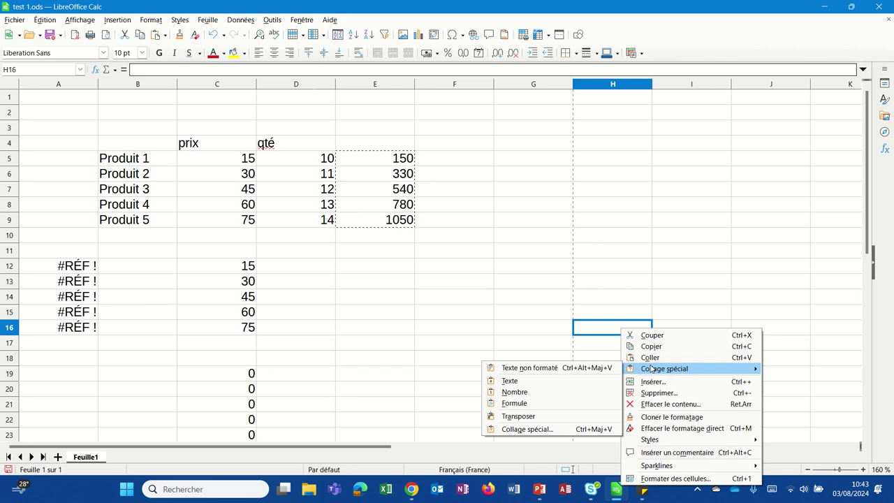
left_click(556, 431)
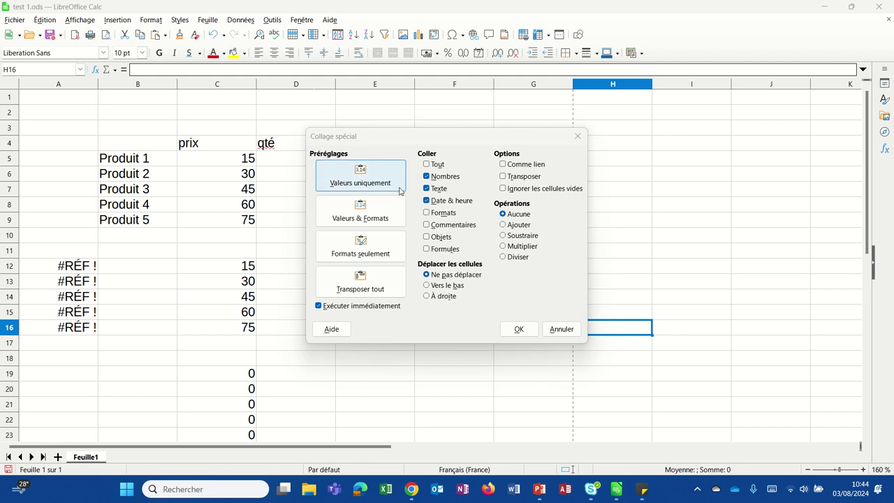
left_click(377, 175)
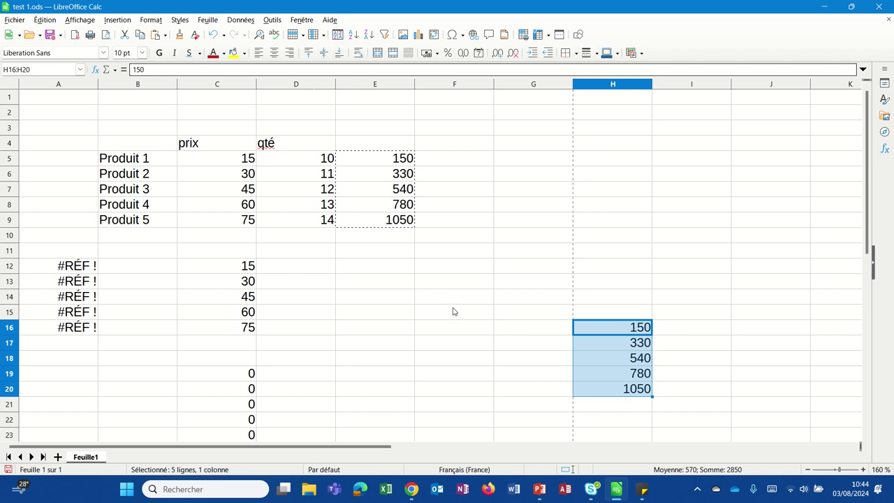
Set the price of Produit 1 in C5 to 16 and compare the formula cell E5 with the pasted value in H16.
double_click(582, 326)
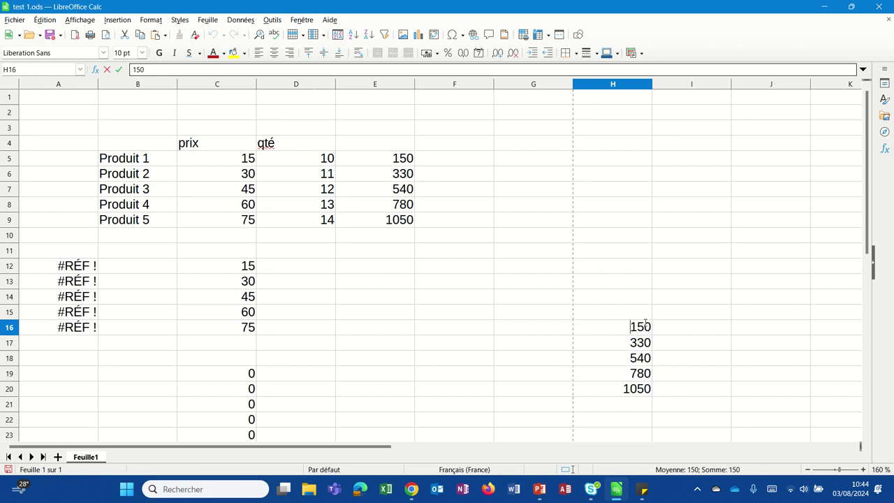
key("End")
left_click(396, 163)
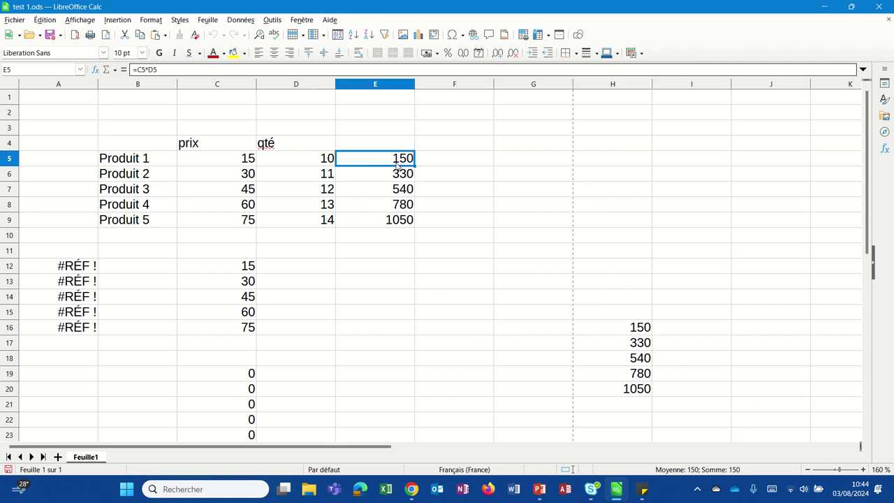
left_click(231, 163)
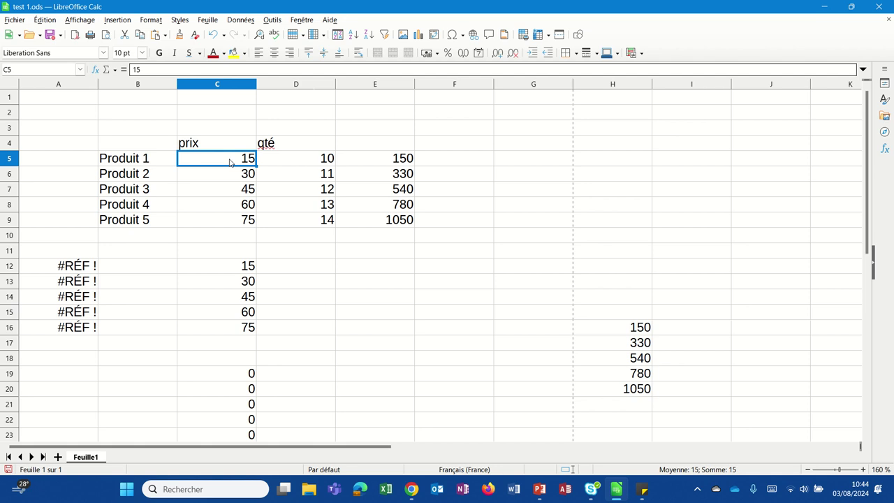
type("16")
key("Return")
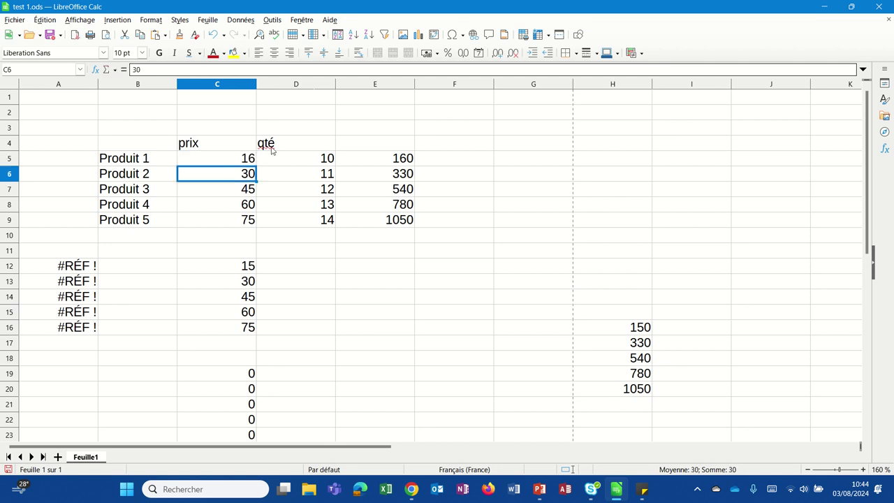
left_click(388, 163)
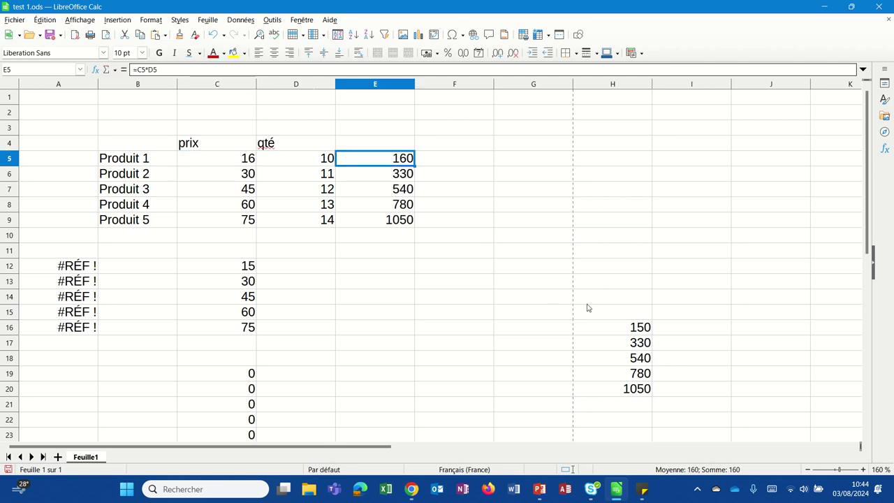
left_click(615, 334)
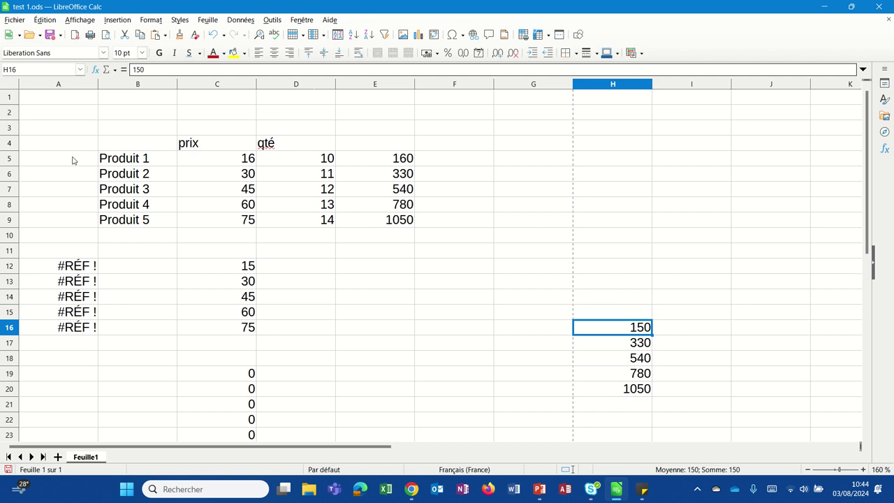
Enter the column headers Libellé in B4 and Total in E4.
left_click(146, 148)
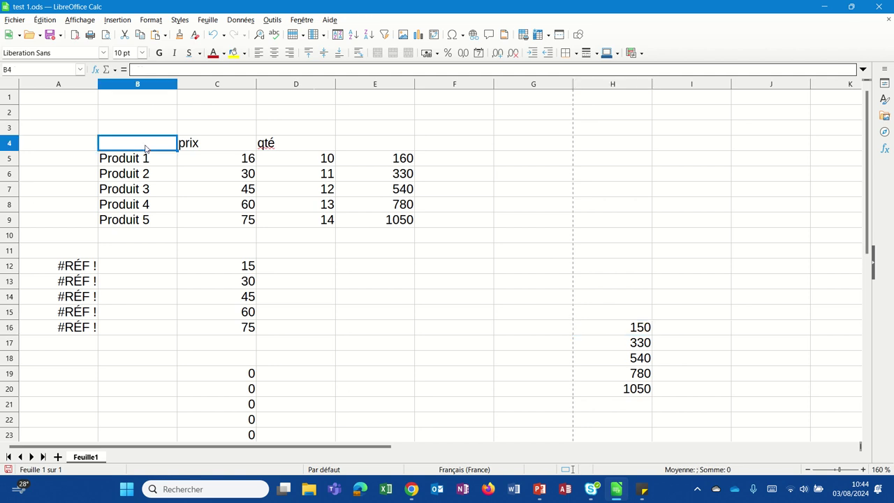
type("Libellé")
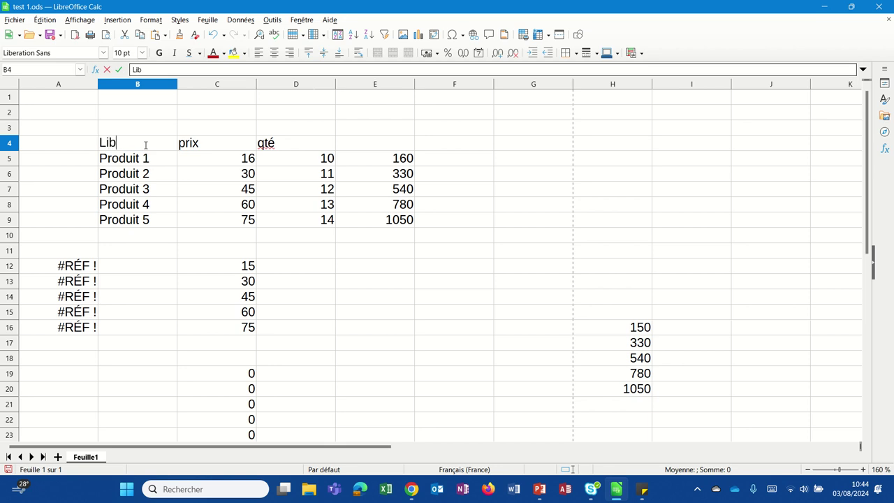
key("Tab")
key("Tab")
key("Tab")
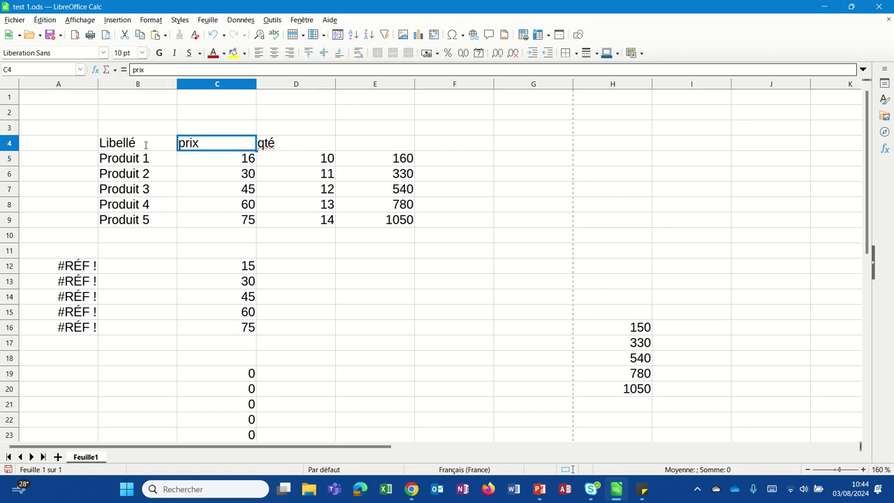
type("Total")
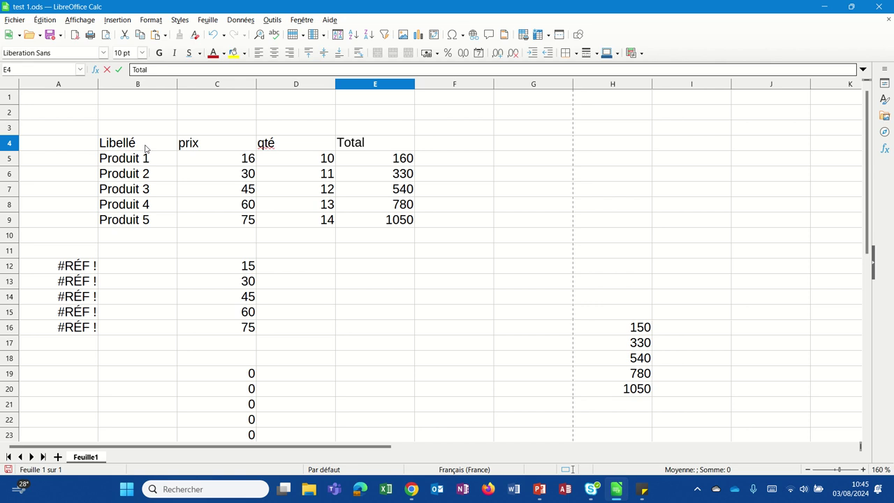
key("Return")
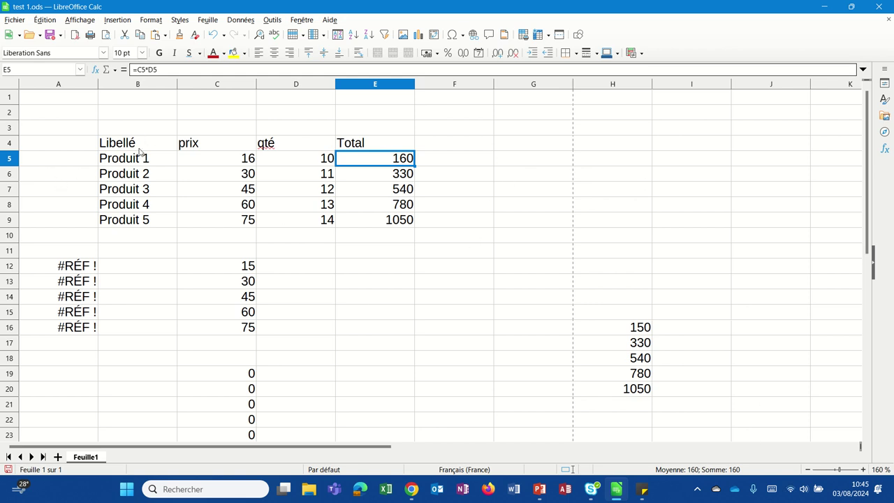
Copy the product table B4:E9 and paste it transposed (Transposer) starting at G4.
left_click_drag(140, 147, 348, 219)
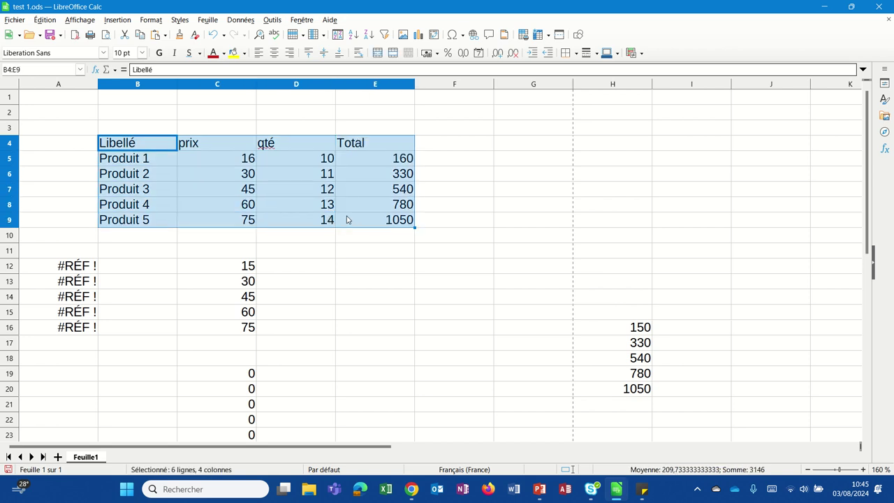
left_click(140, 34)
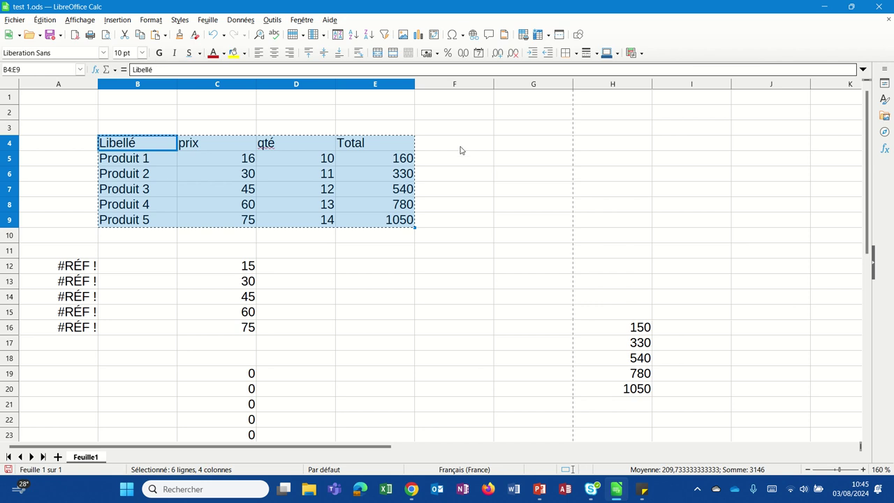
left_click(500, 151)
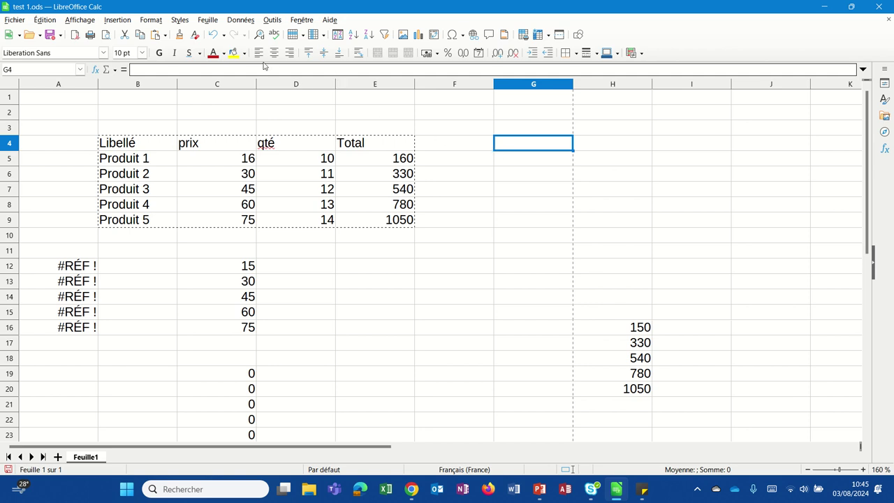
left_click(167, 35)
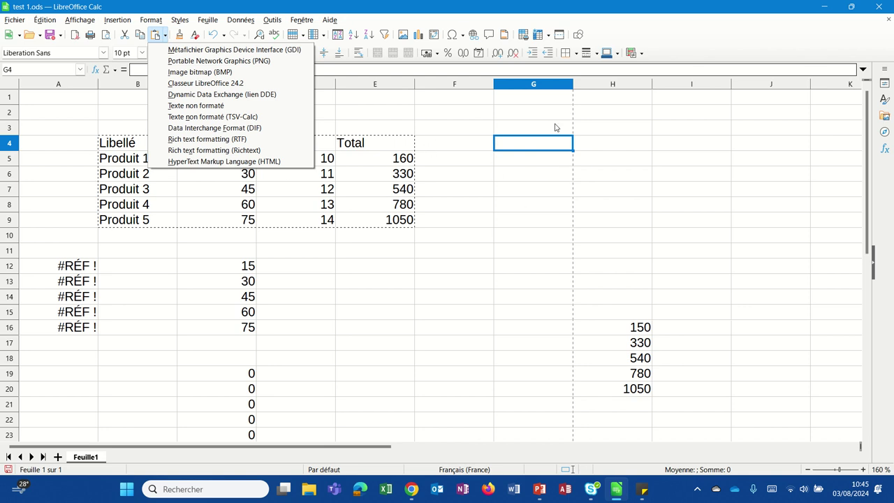
key("Escape")
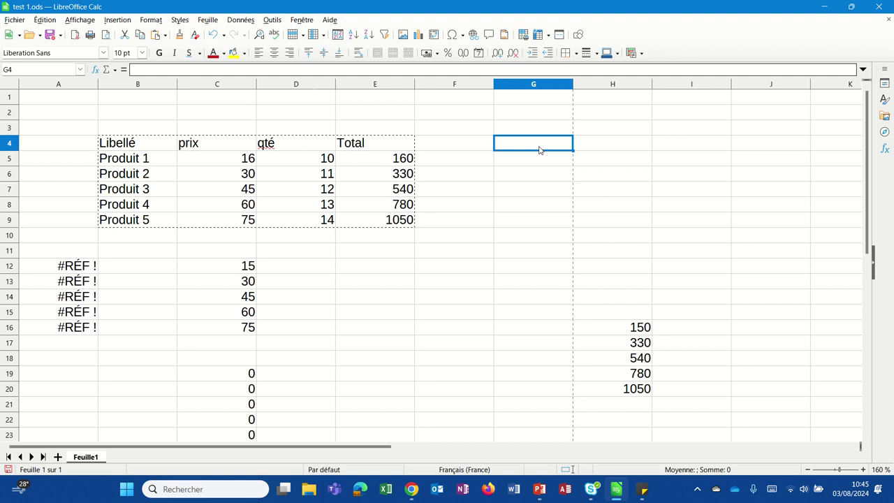
right_click(539, 149)
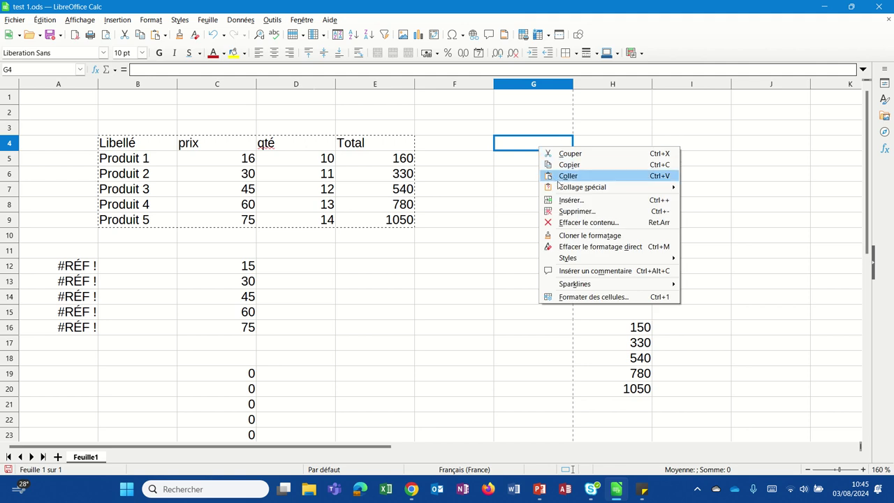
mouse_move(559, 189)
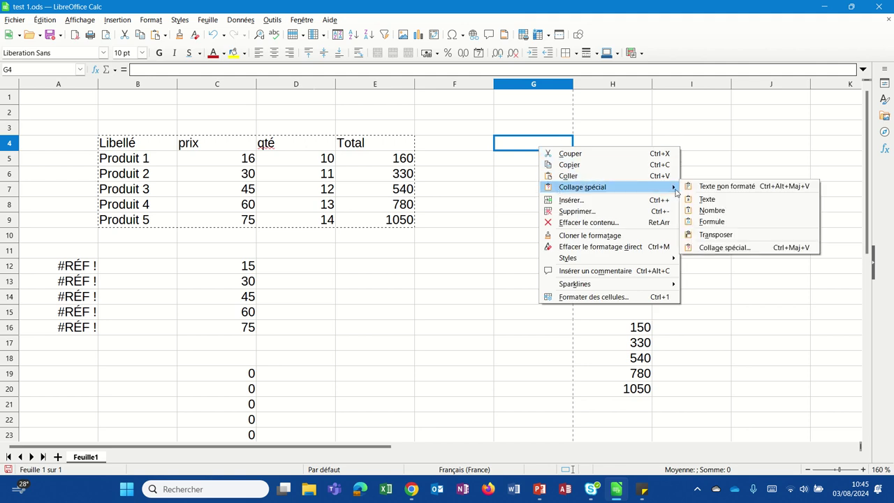
left_click(709, 236)
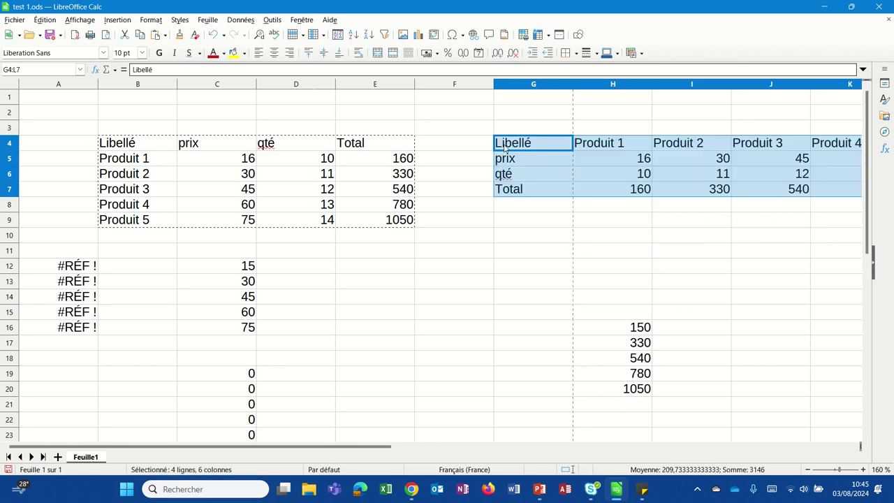